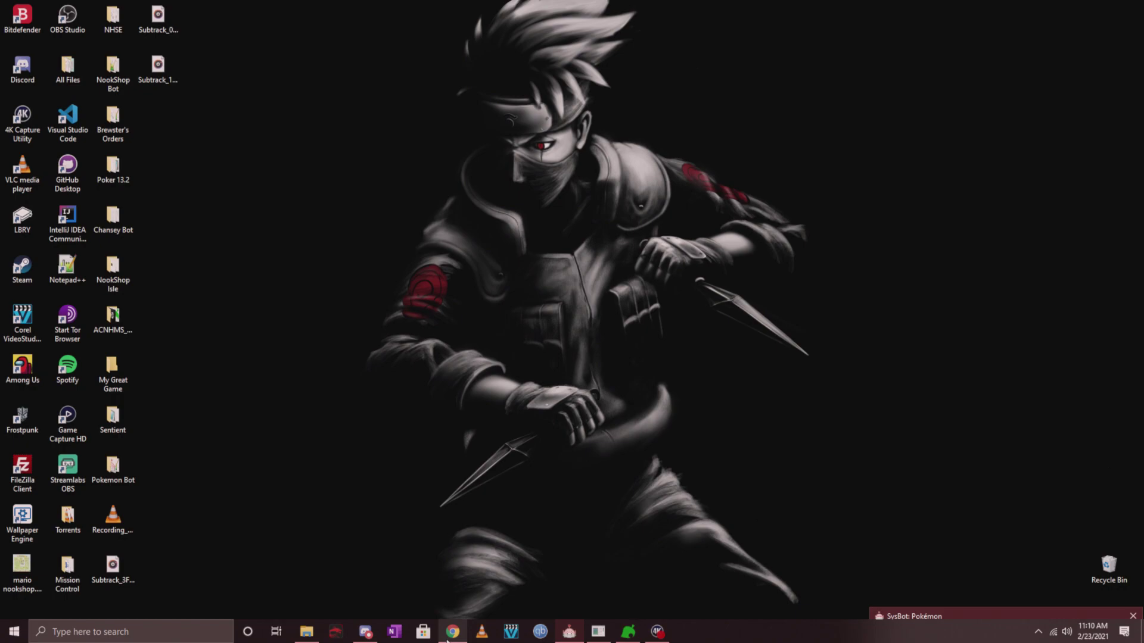
- Bring Chrome up on the GitHub releases page for ftpd pro v3.0.0
left_click(448, 637)
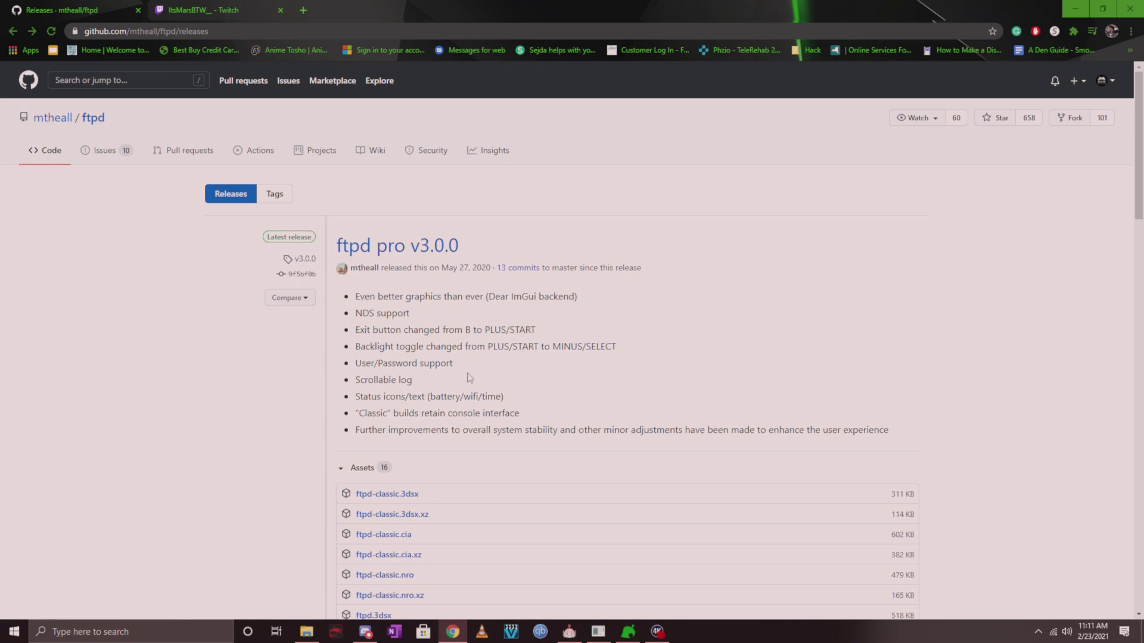
- Download ftpd.nro (953 KB) from the release assets, then minimize the browser
scroll(423, 354, "down", 4)
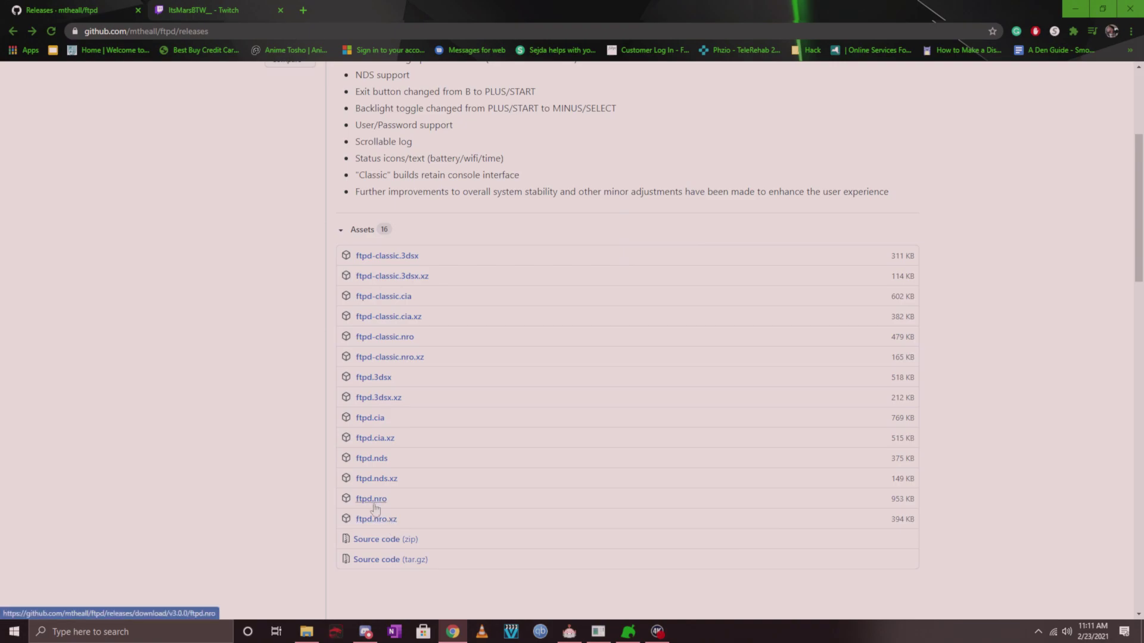
left_click(374, 504)
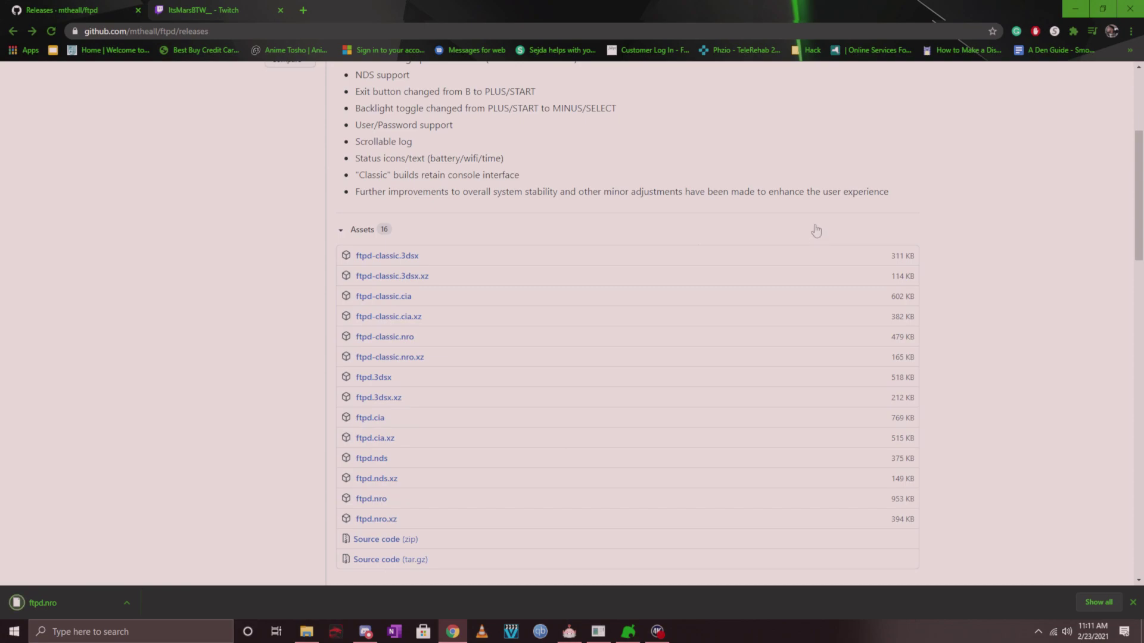
left_click(1083, 11)
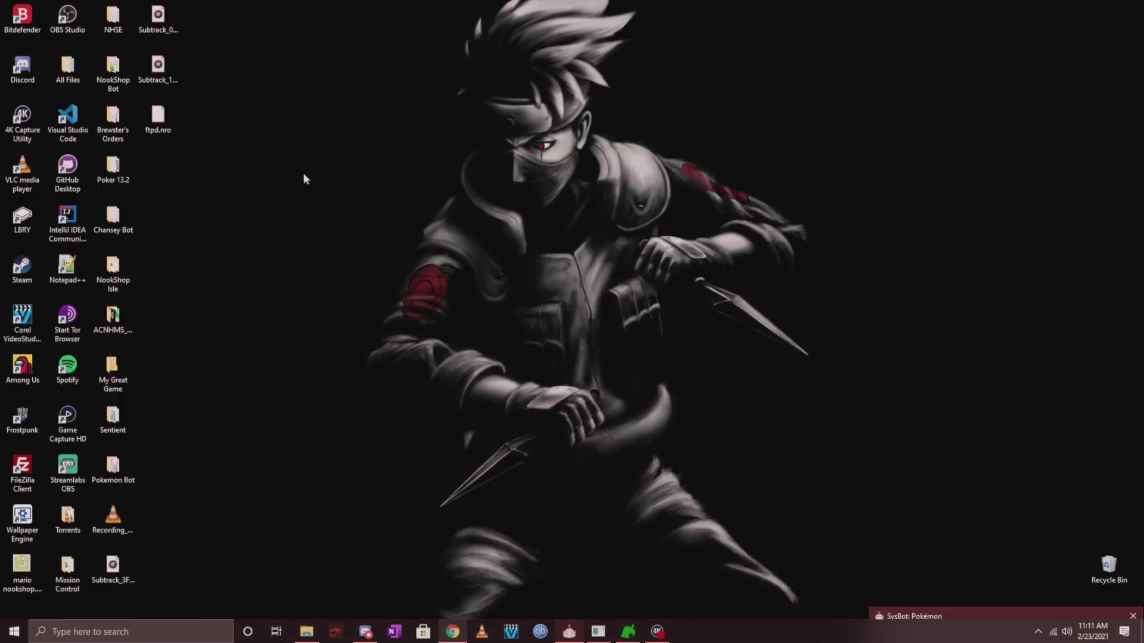
- Restore the File Explorer window on 192.168.1.220 and open its switch folder
left_click(306, 632)
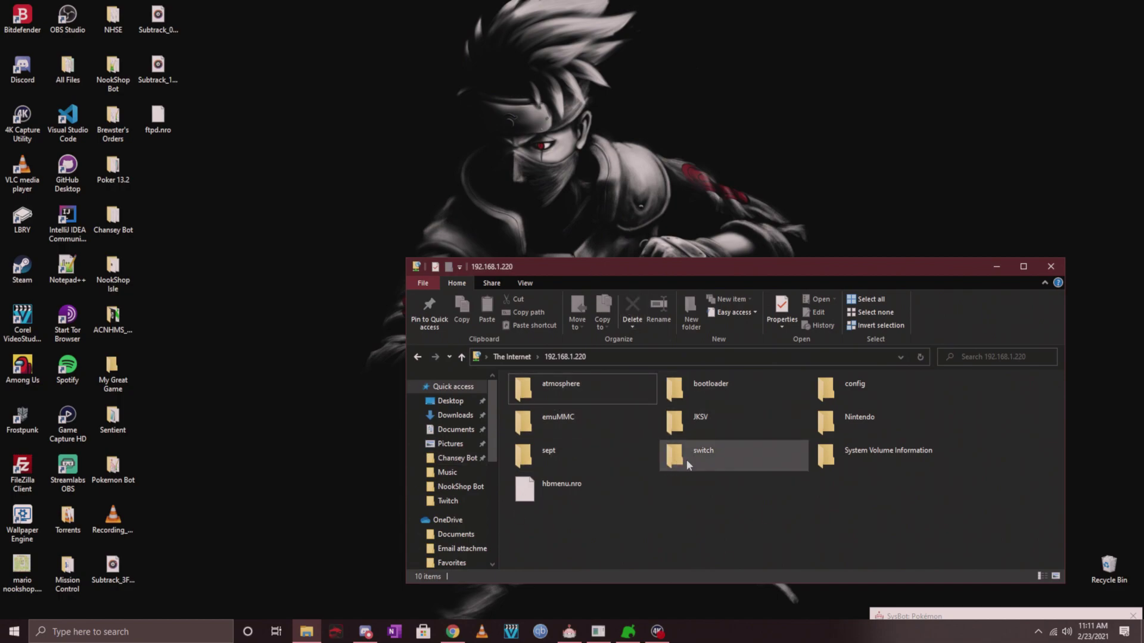
left_click(705, 464)
double_click(706, 464)
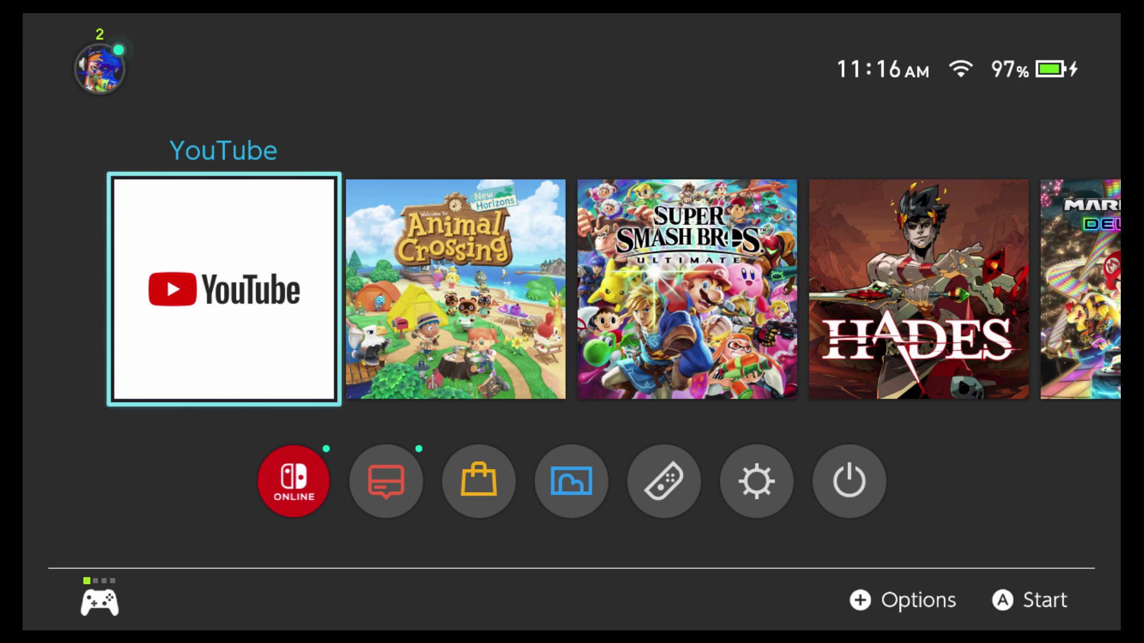
- Launch hbmenu from the Album and look at ftpd pro 3.0.0 before returning to Daybreak
key("Down")
key("Right")
key("Right")
key("Right")
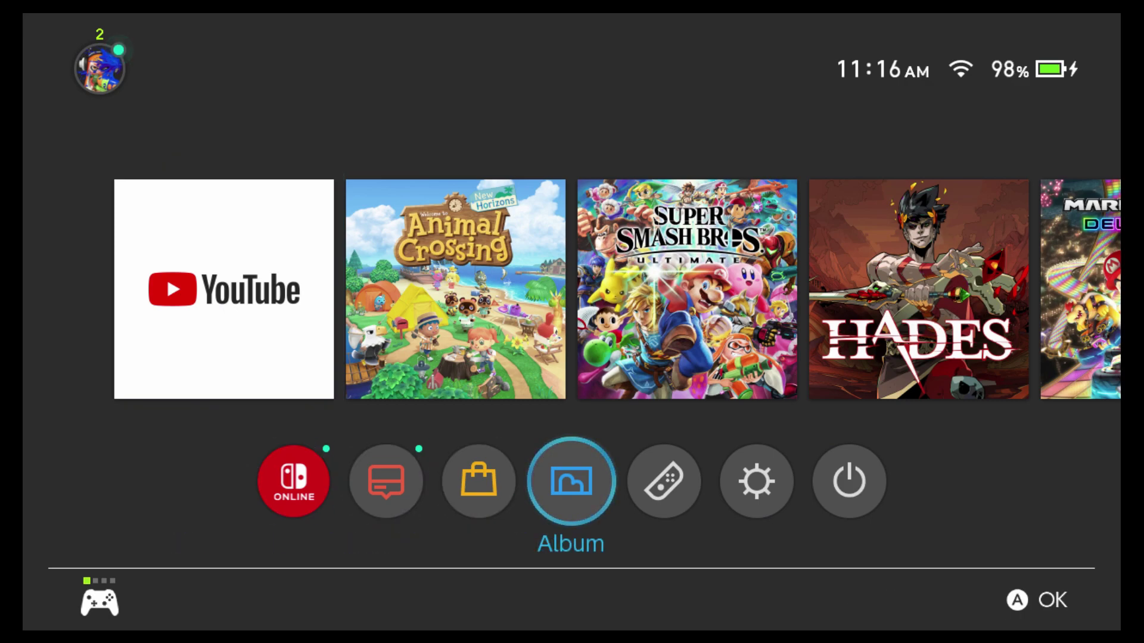
key("Return")
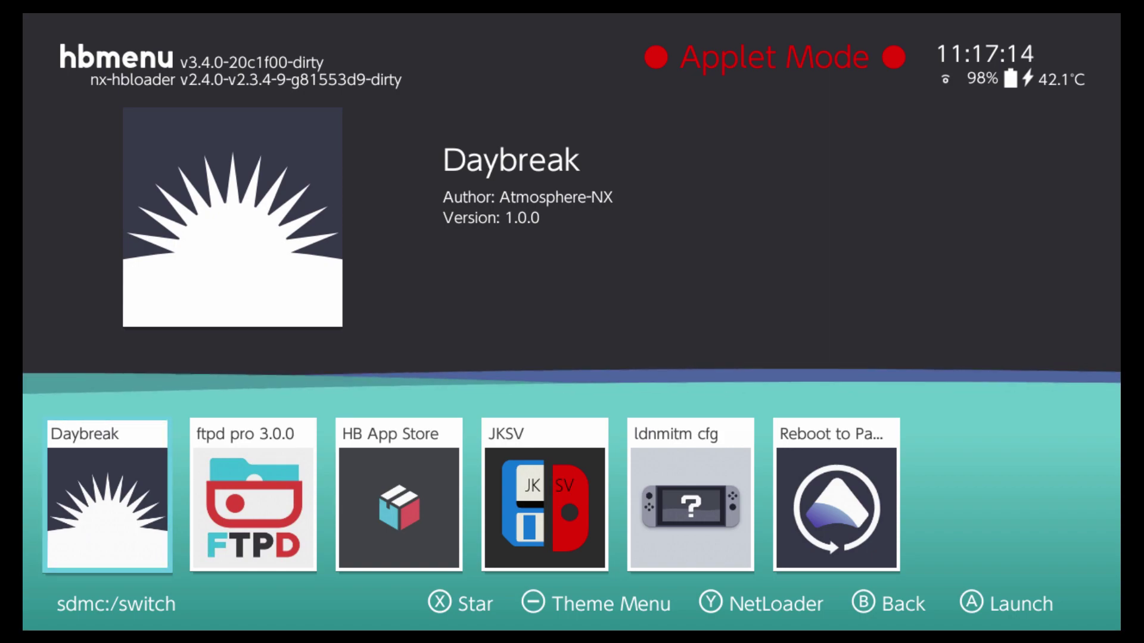
key("Right")
key("Left")
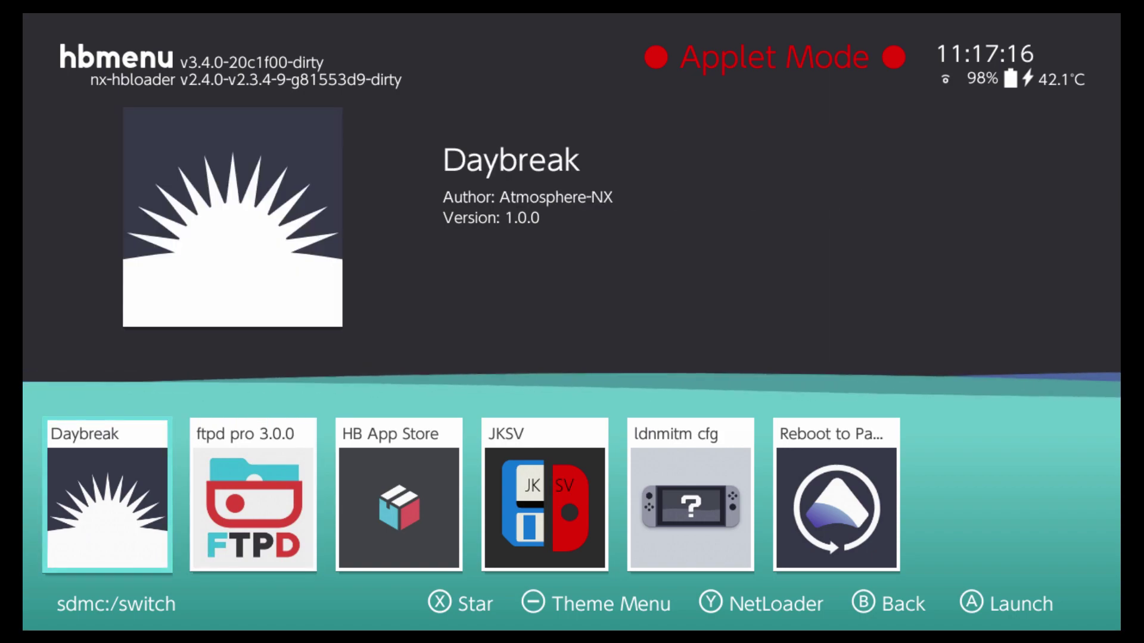
- Go back to HOME and launch hbmenu in title mode through the YouTube tile
key("Home")
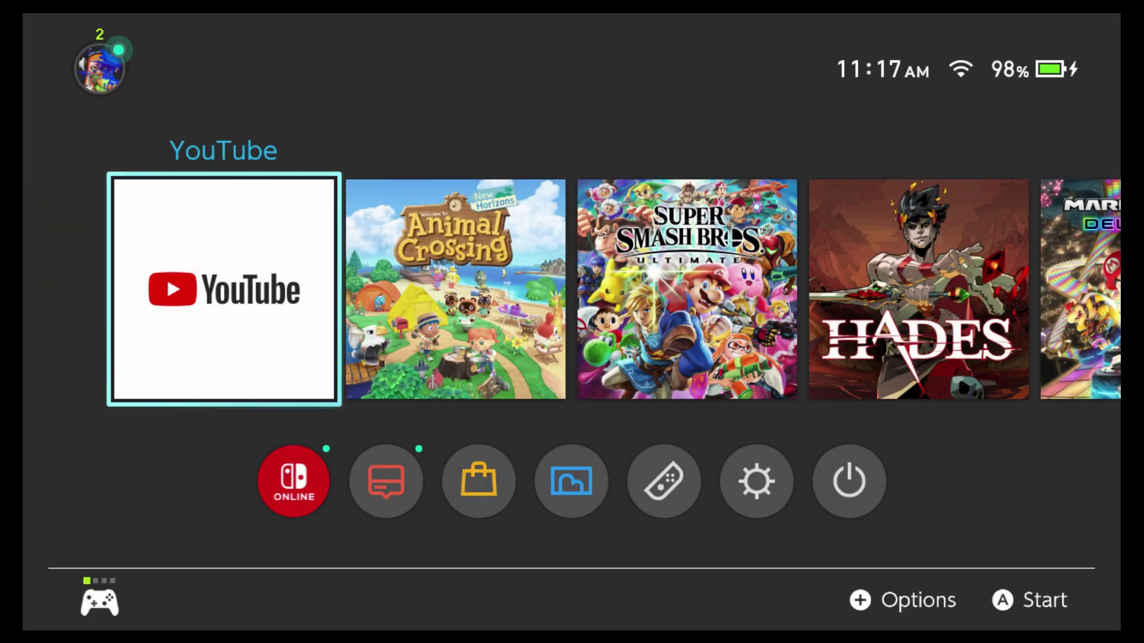
key("Right")
key("Left")
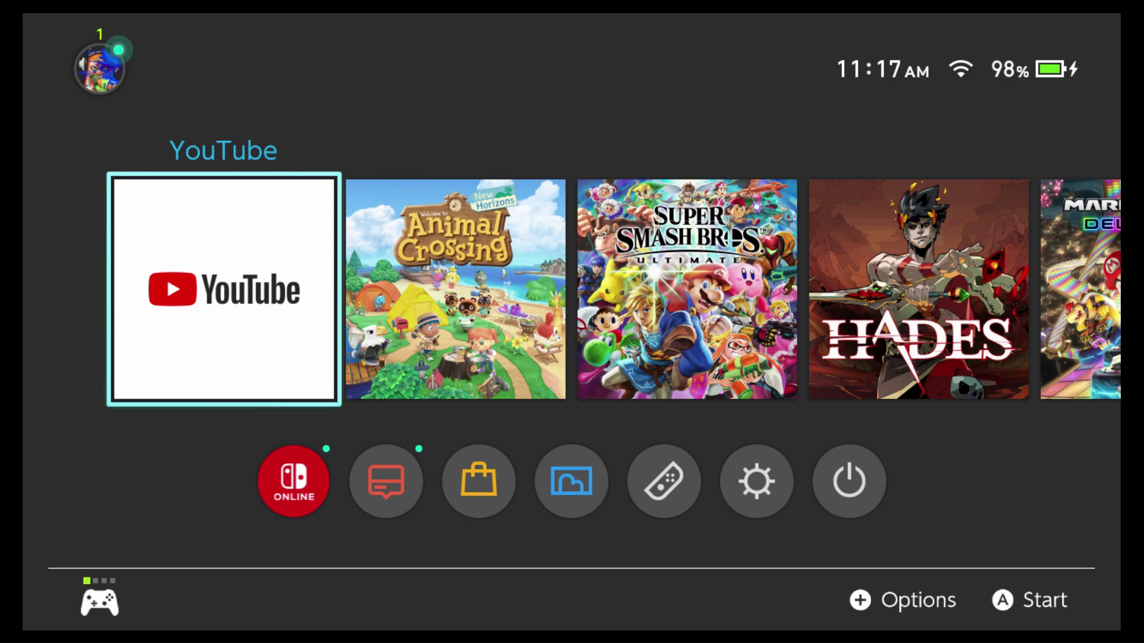
key("Right")
key("Right")
key("Right")
key("Left")
key("Left")
key("Left")
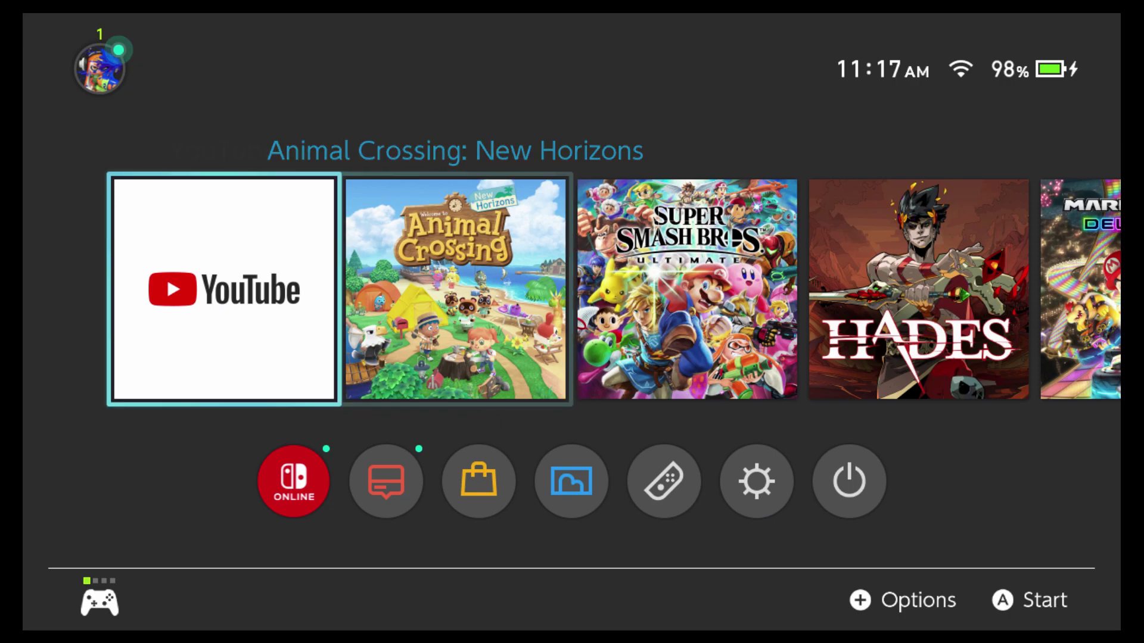
key("Left")
key("Right")
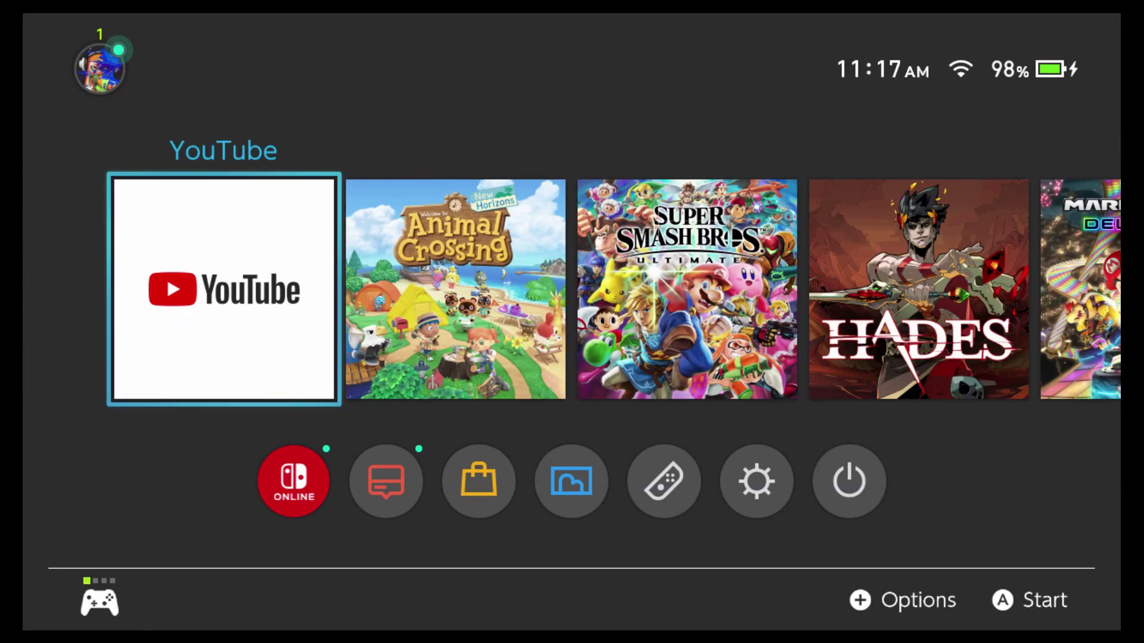
key("Return")
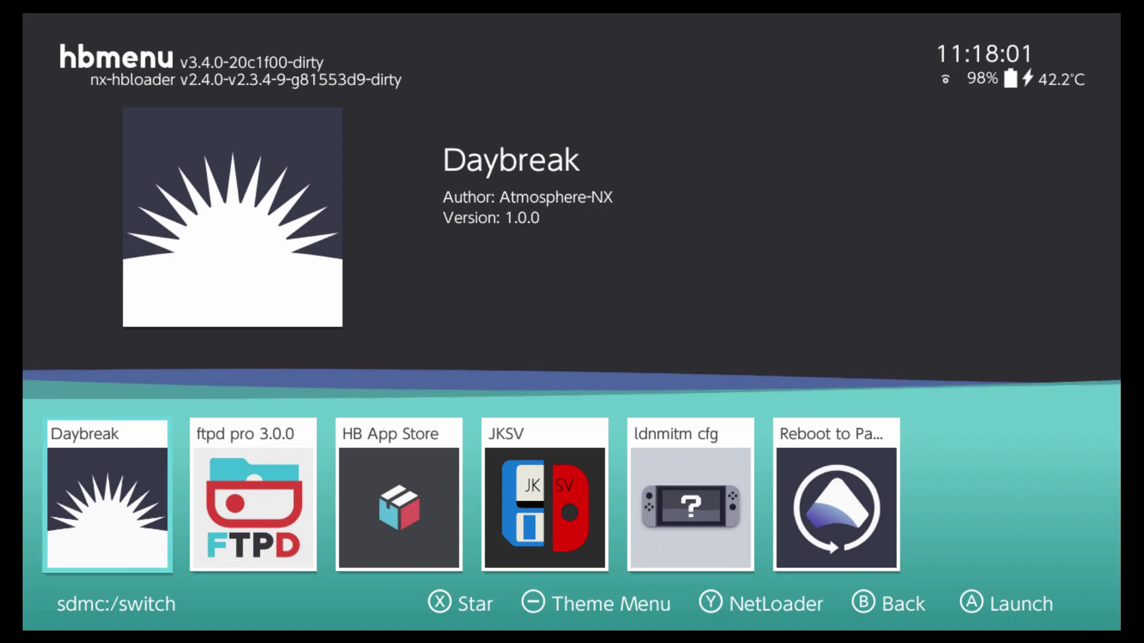
- Select ftpd pro 3.0.0 in hbmenu and run it, which starts the FTP server on port 5000
key("Right")
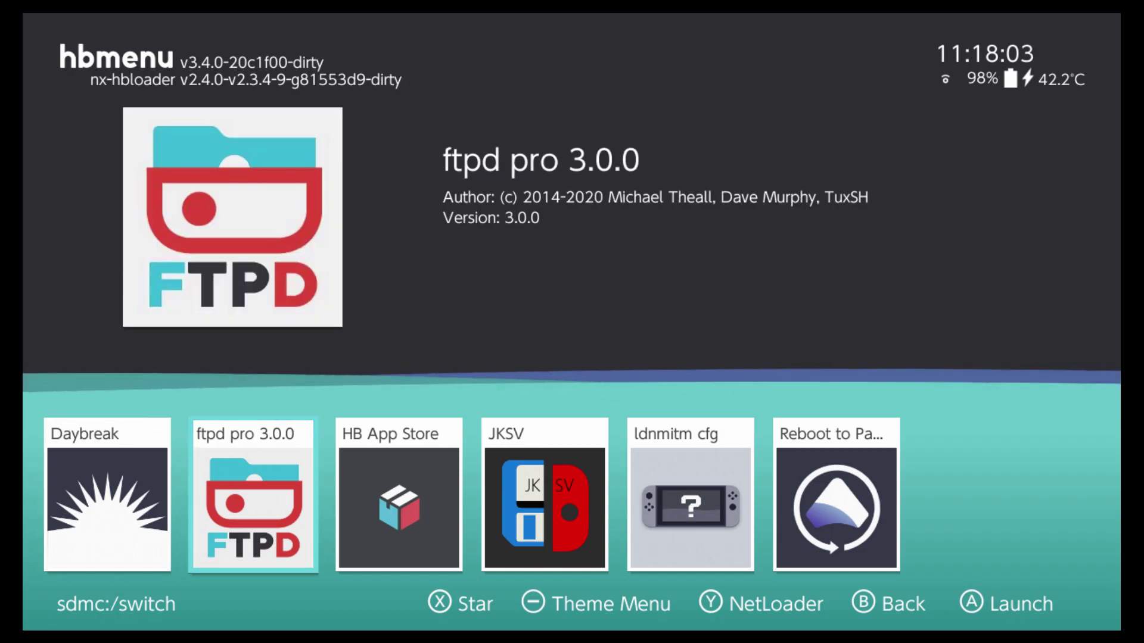
key("Return")
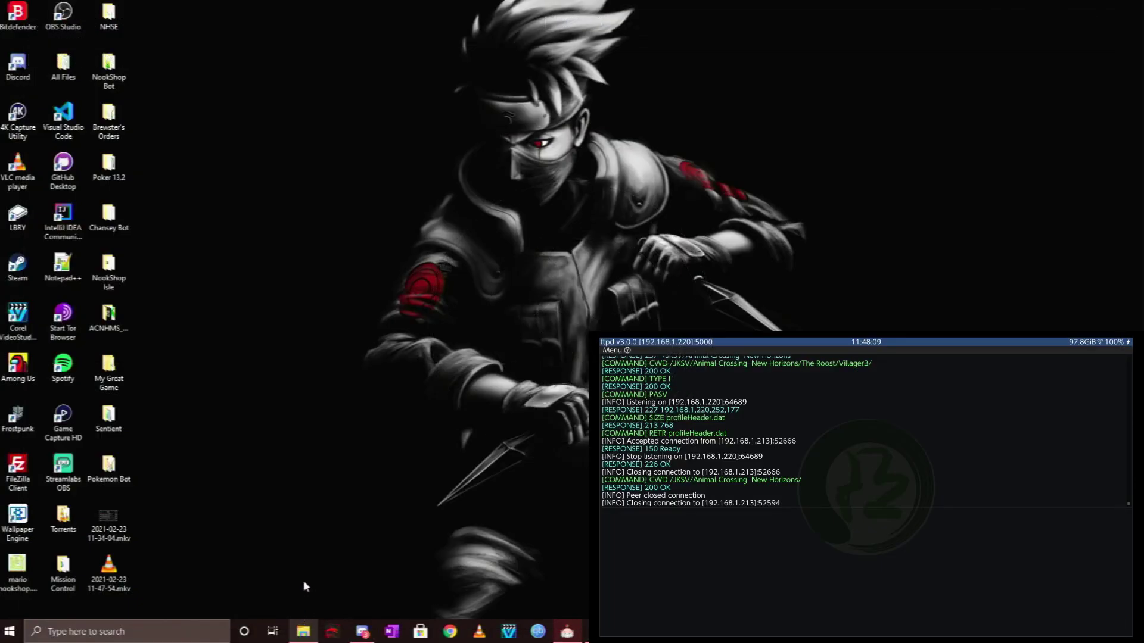
- In a new File Explorer window, go to ftp://192.168.1.220:5000 to list the Switch's root folders
left_click(304, 633)
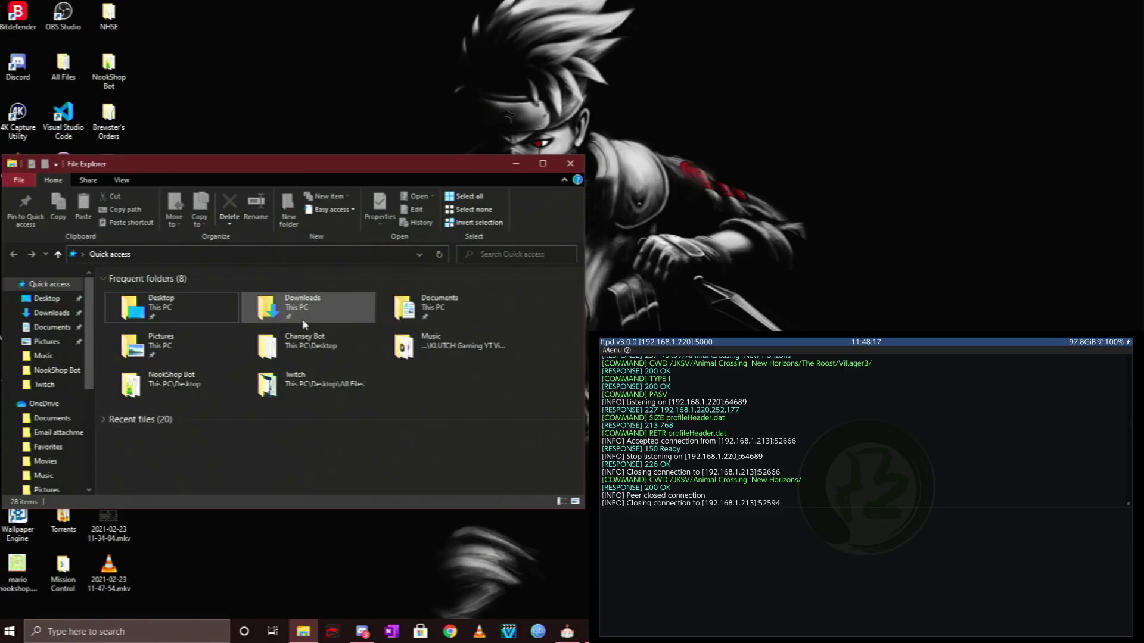
left_click(245, 255)
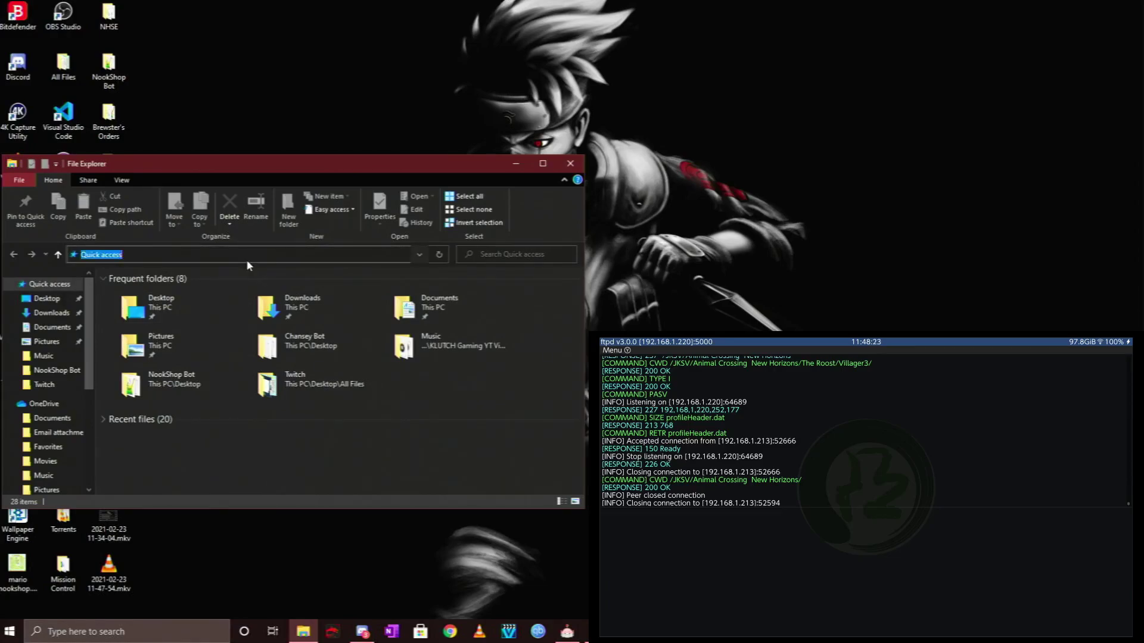
type("ftp")
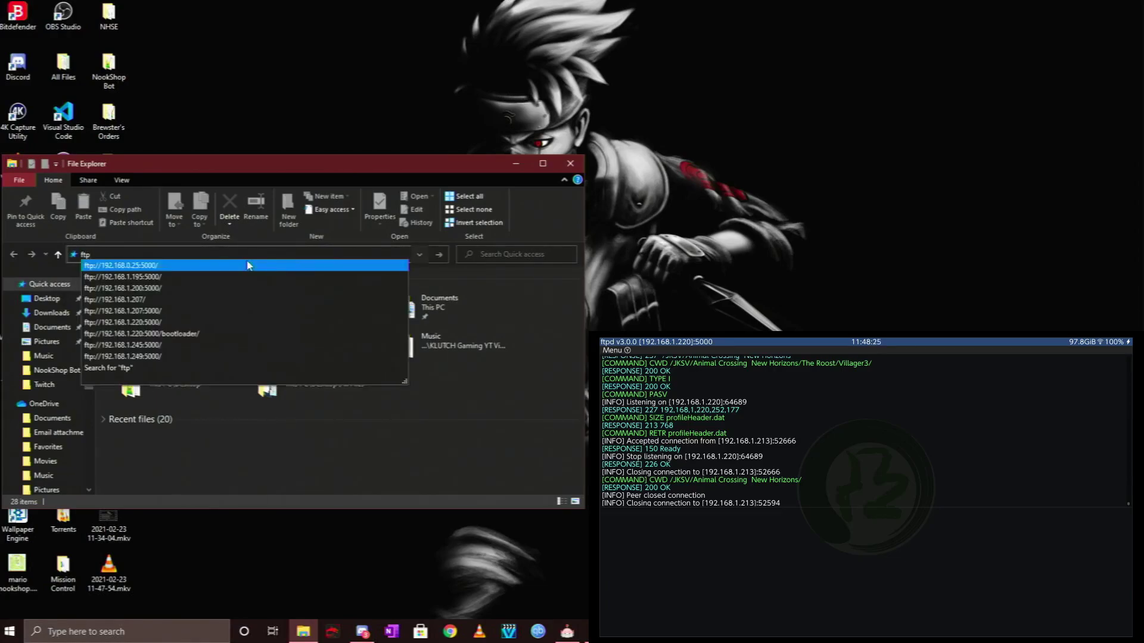
type("://192.")
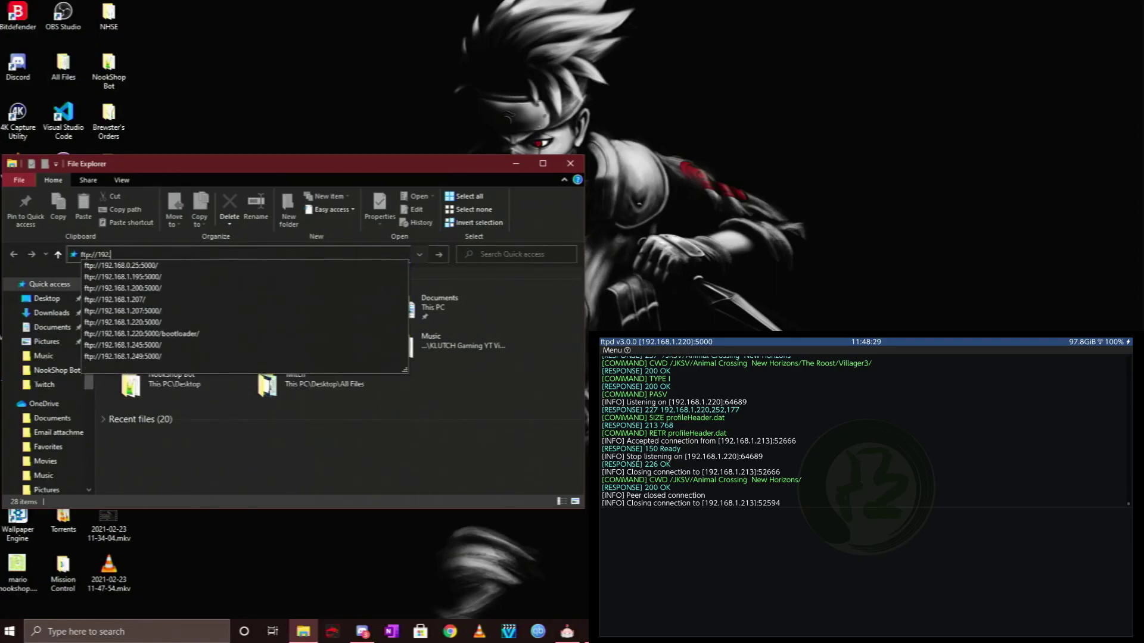
type("168.1.220:5000")
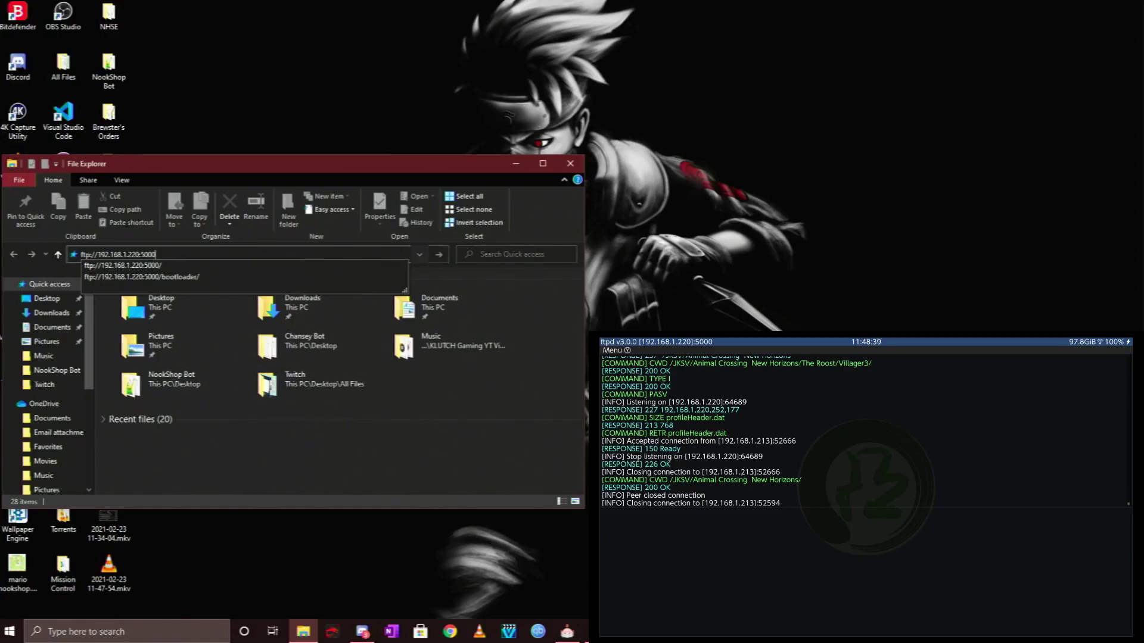
key("Return")
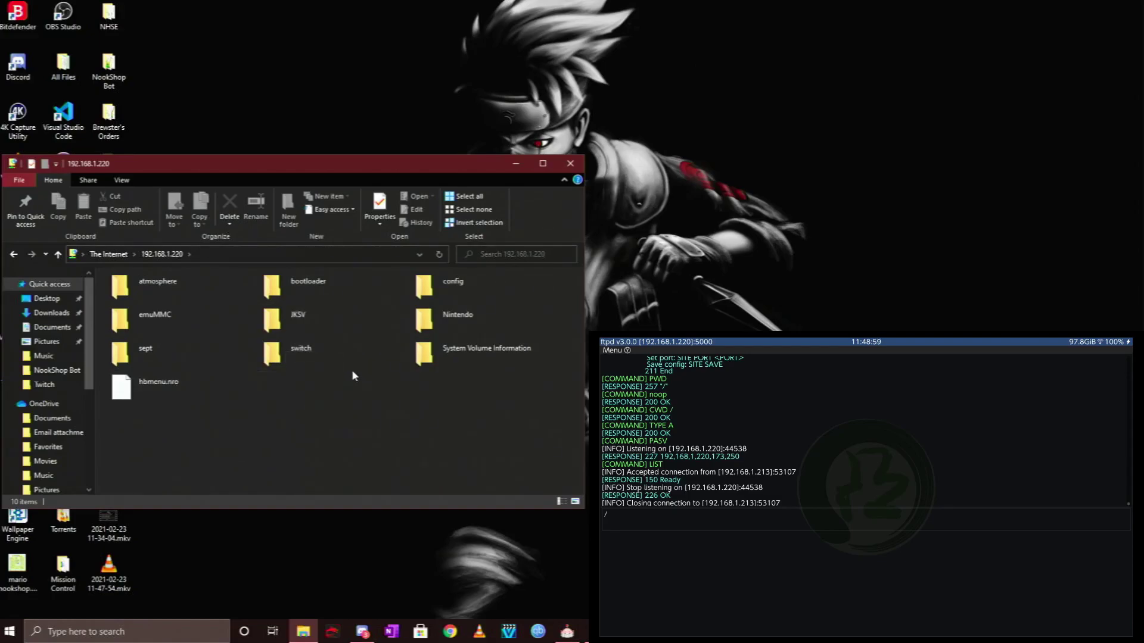
- Open JKSV > Animal Crossing New Horizons and drag The Roost folder onto the desktop
left_click(288, 327)
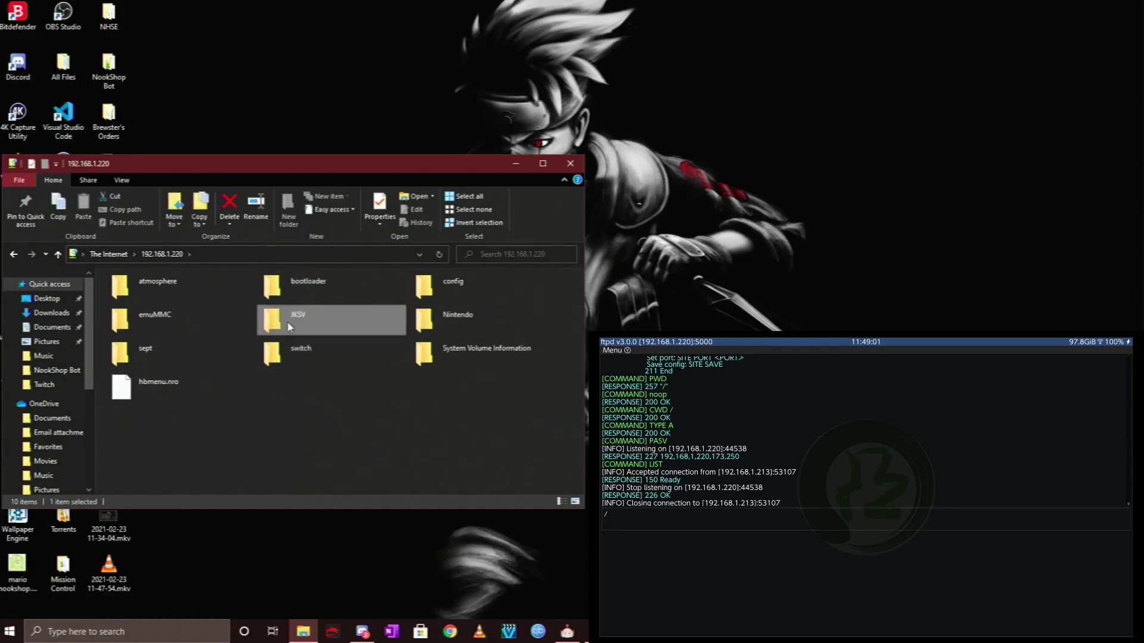
double_click(289, 326)
double_click(292, 286)
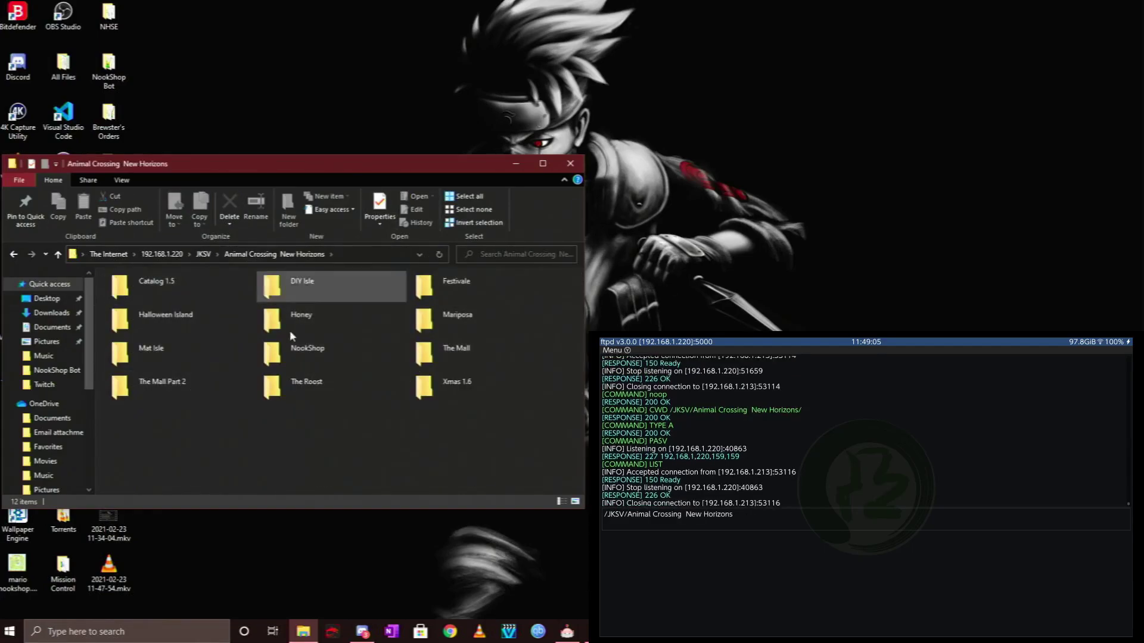
left_click_drag(350, 395, 164, 23)
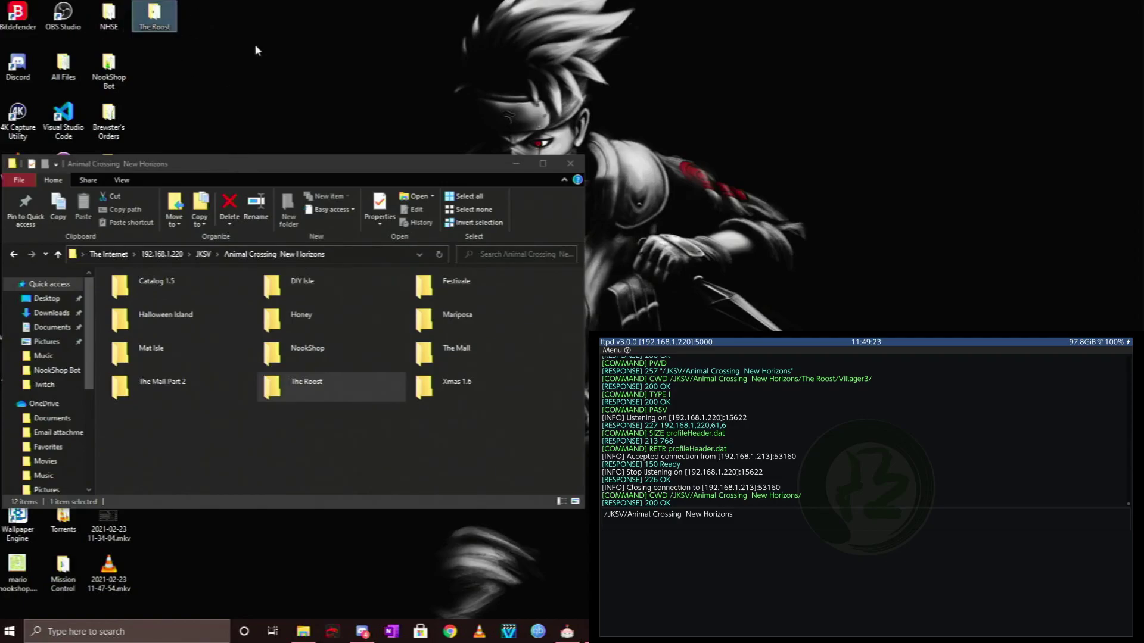
left_click_drag(231, 169, 476, 135)
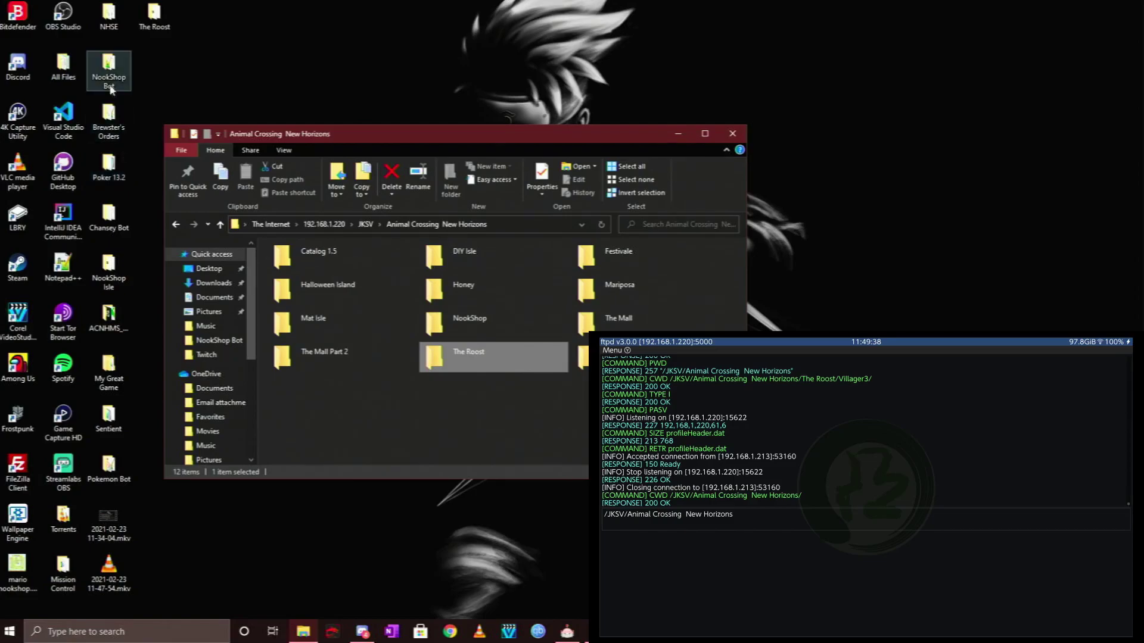
- Run NHSE.exe from the NHSE folder, load The Roost, and edit the Town Name to Roost
double_click(109, 13)
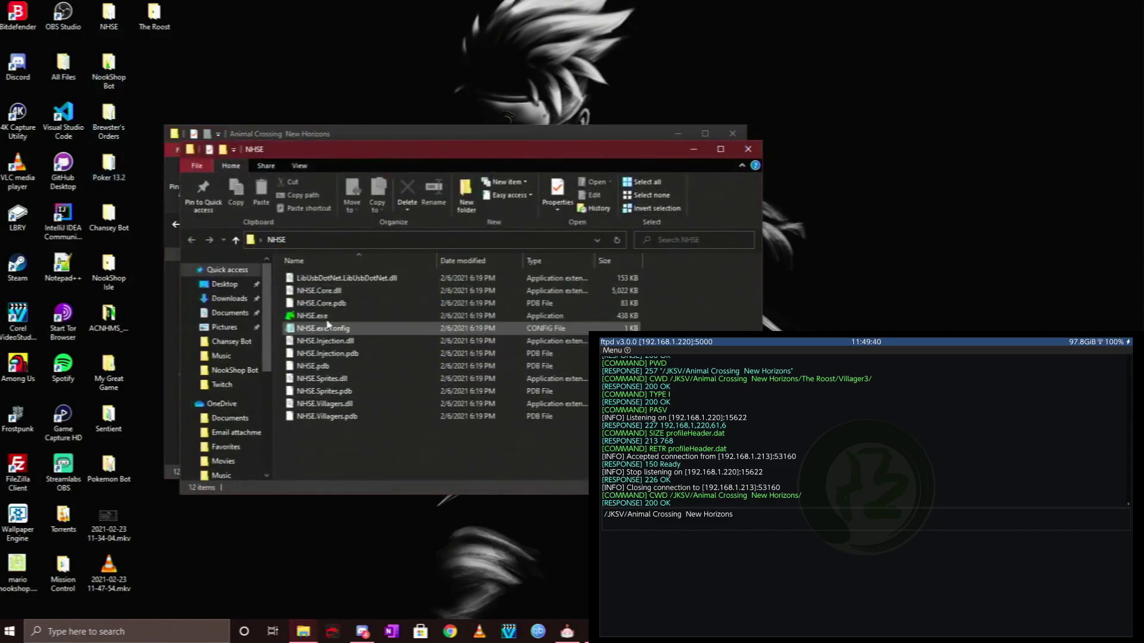
double_click(322, 317)
left_click(747, 149)
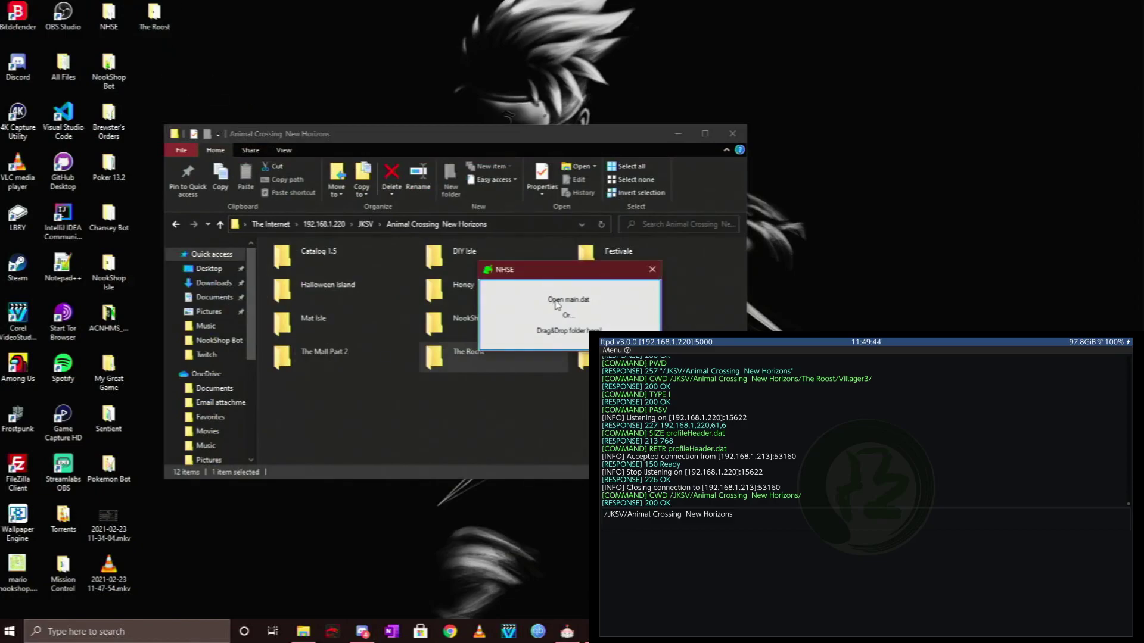
key("BackSpace")
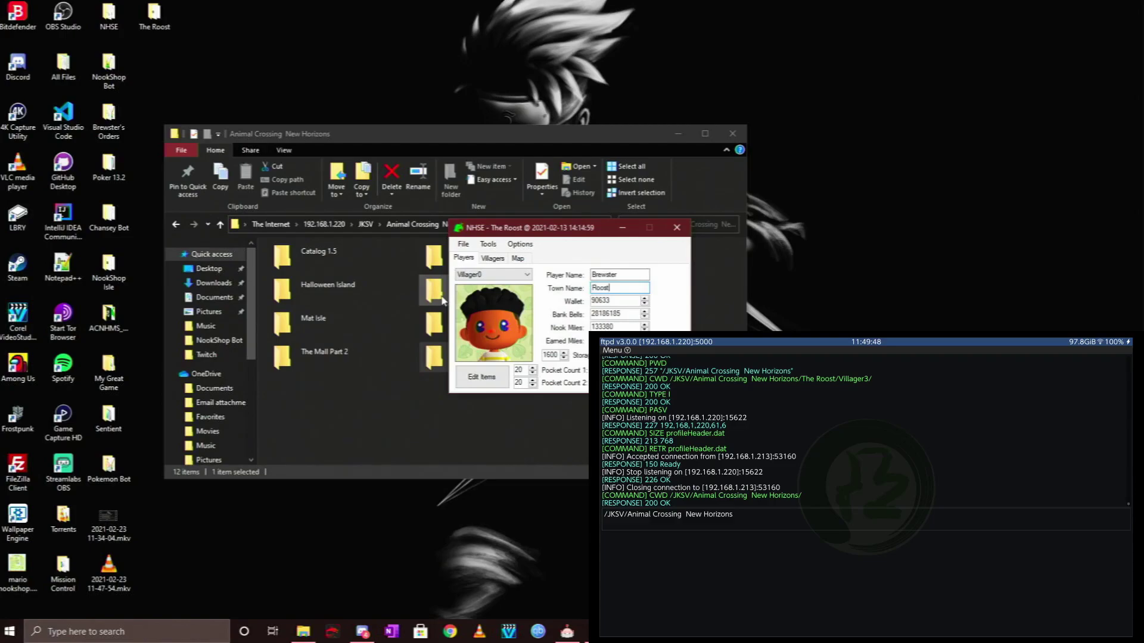
- Save the edited save data, dismiss the confirmation, and close both NHSE windows
left_click(464, 244)
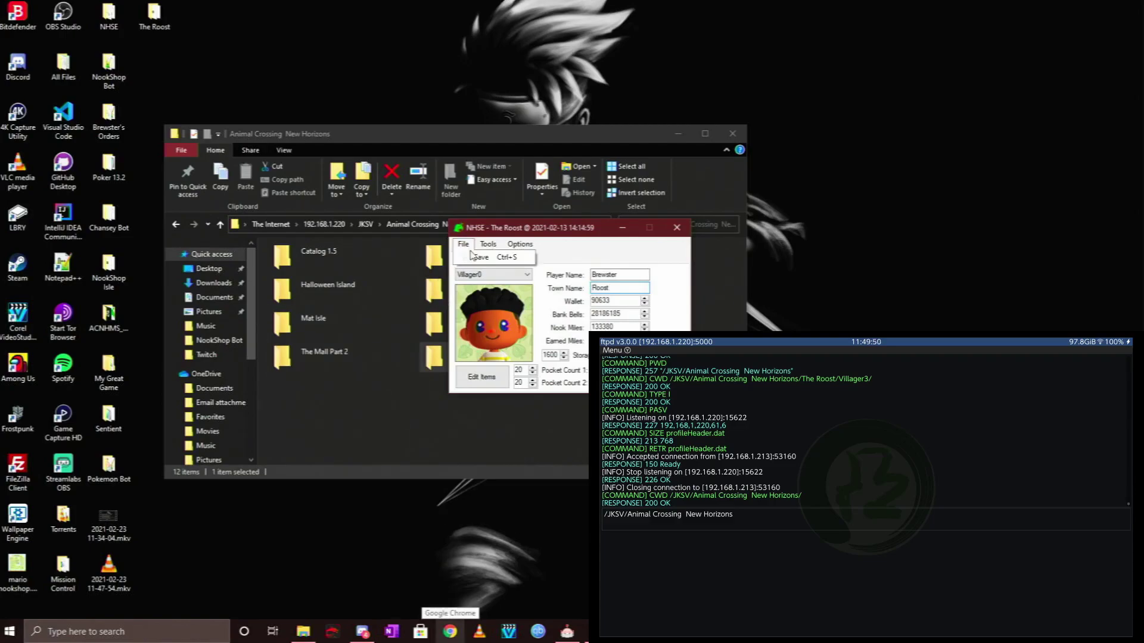
left_click(472, 257)
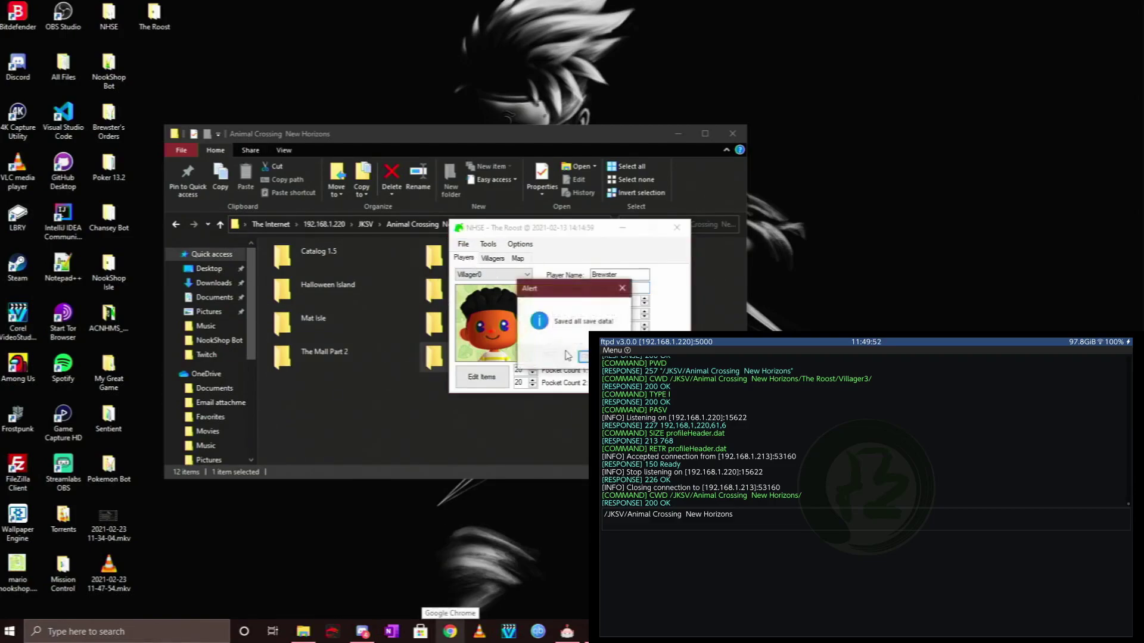
left_click(583, 356)
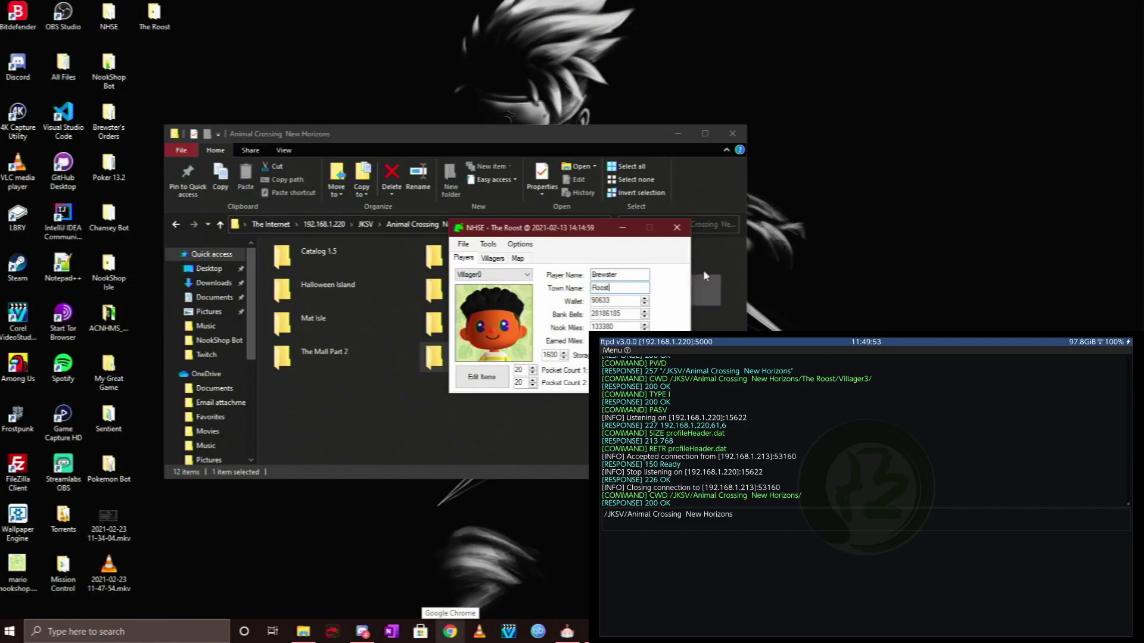
left_click(677, 227)
left_click(655, 265)
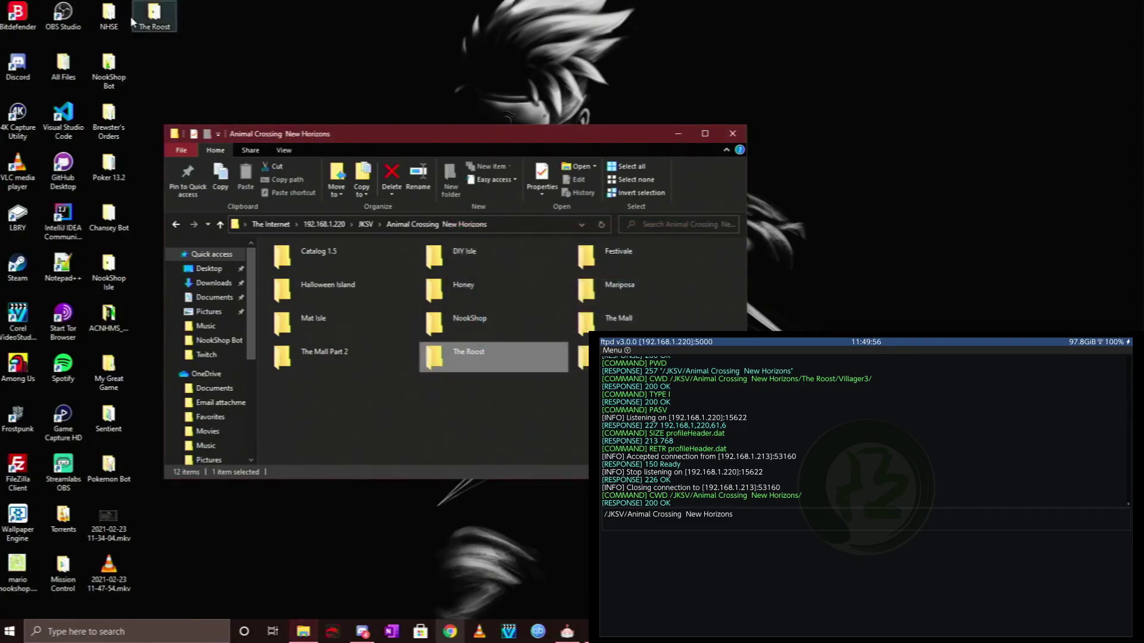
- Delete the original The Roost folder from the Switch's JKSV/Animal Crossing New Horizons folder and confirm the deletion
left_click(165, 19)
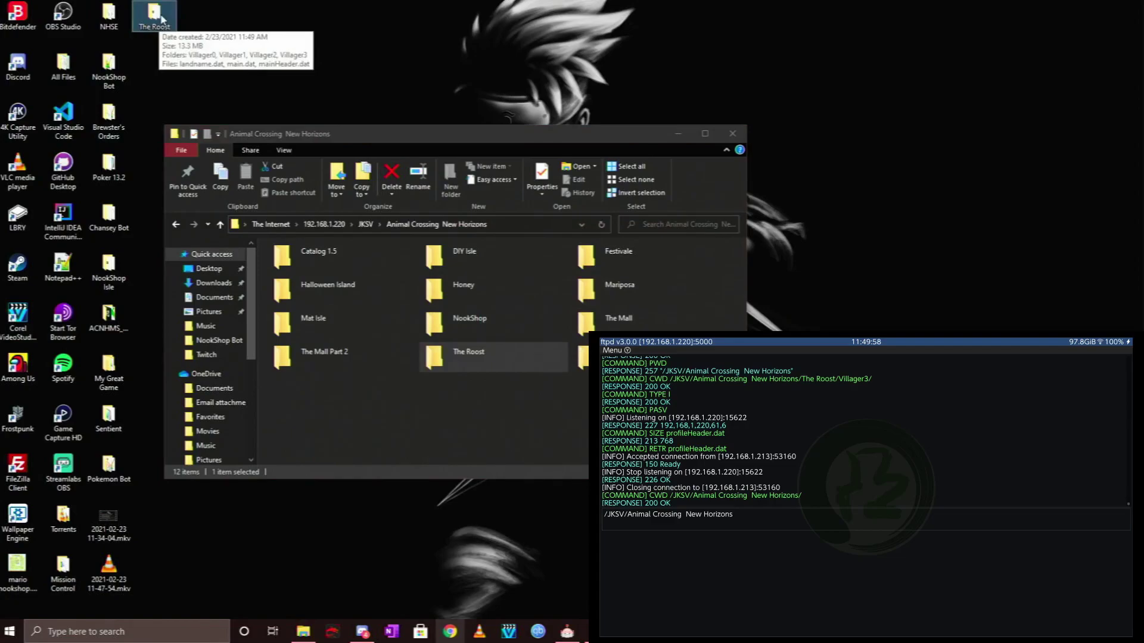
left_click(484, 332)
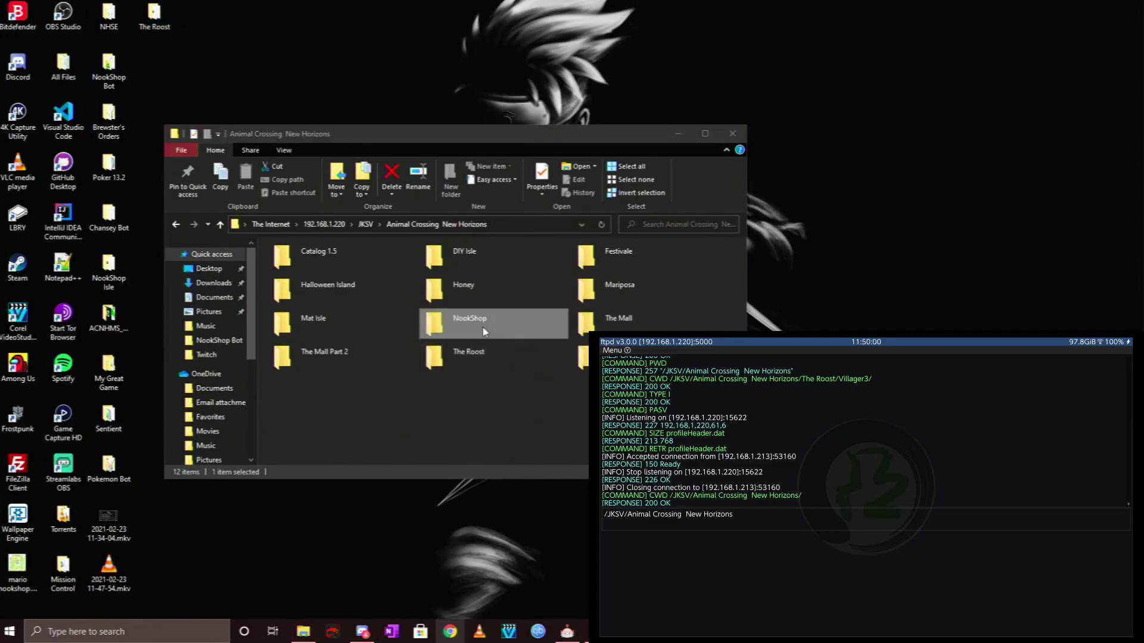
left_click(475, 356)
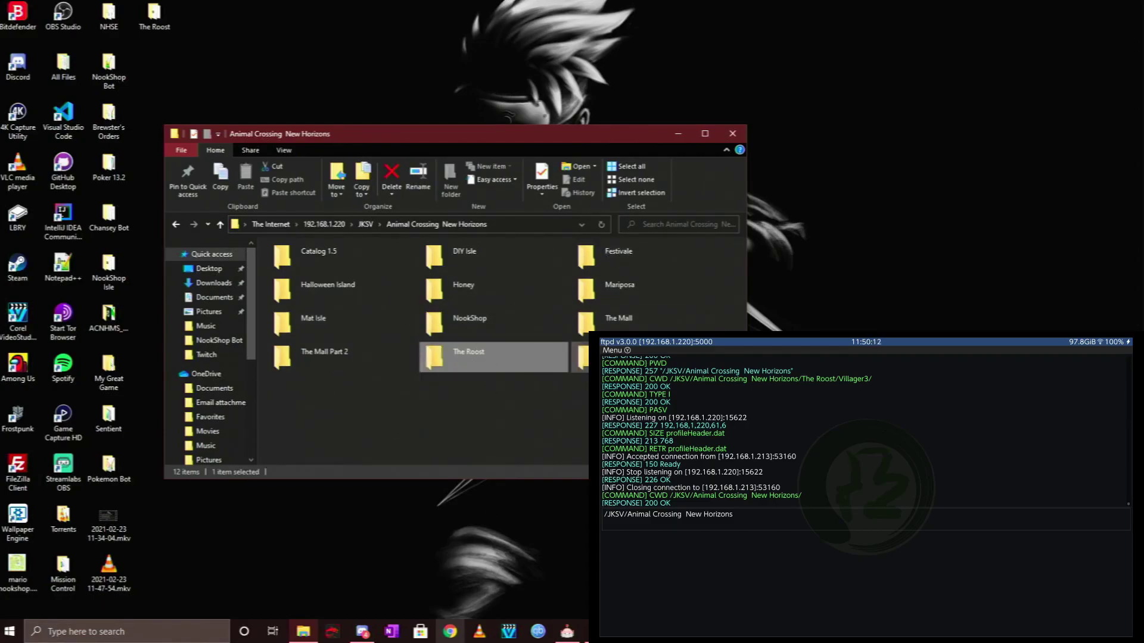
key("Delete")
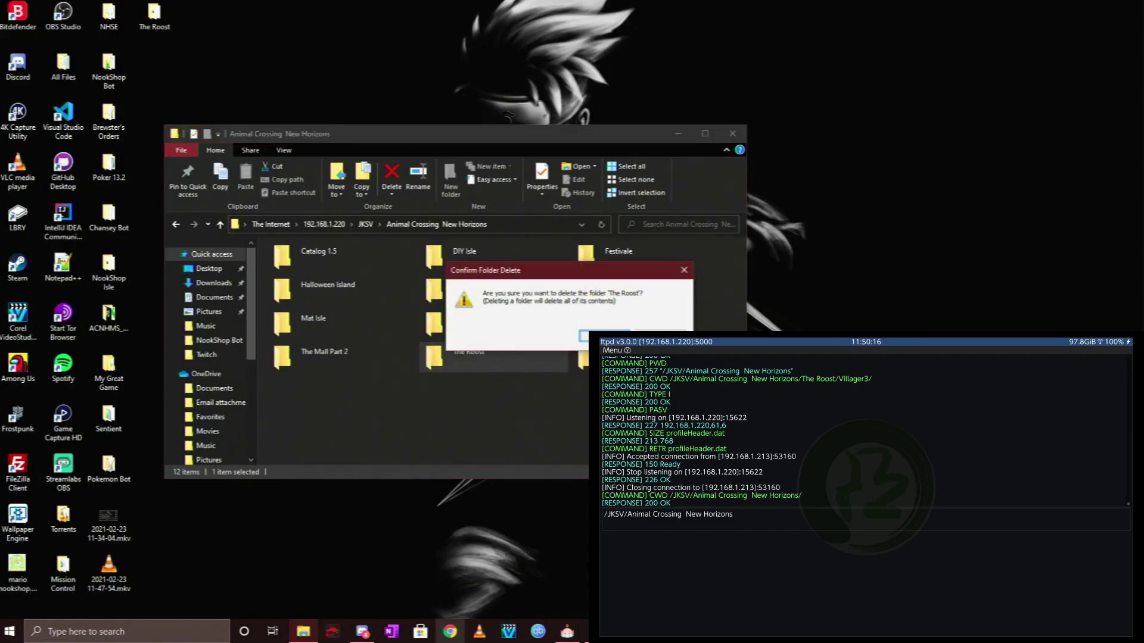
key("Return")
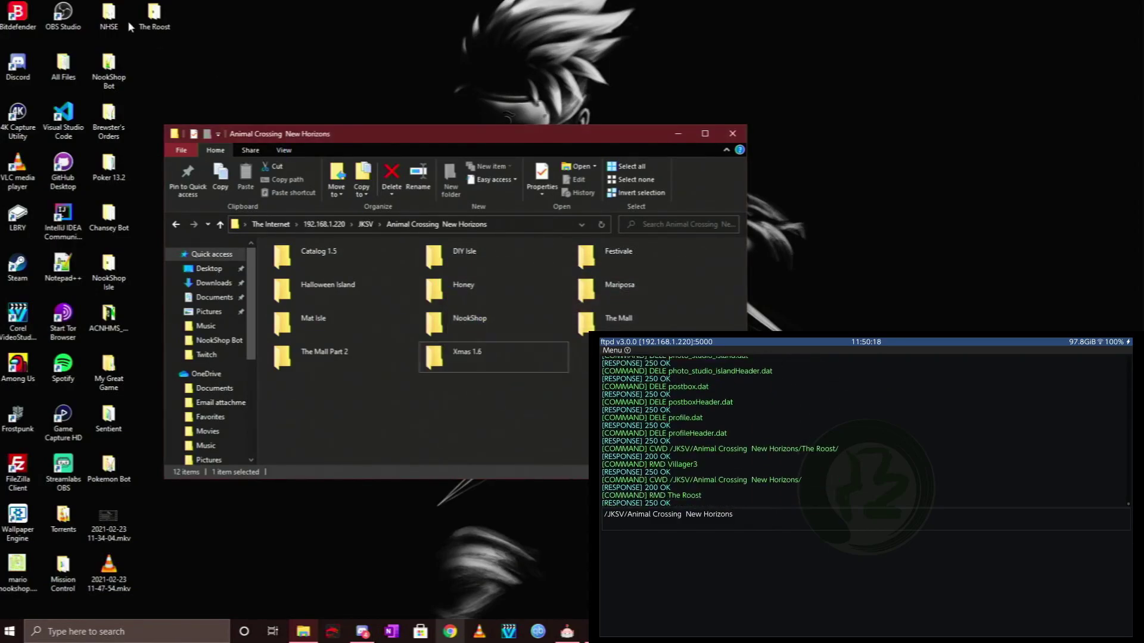
- Drag the edited The Roost desktop folder onto the Switch's Animal Crossing New Horizons FTP folder
left_click_drag(156, 17, 539, 398)
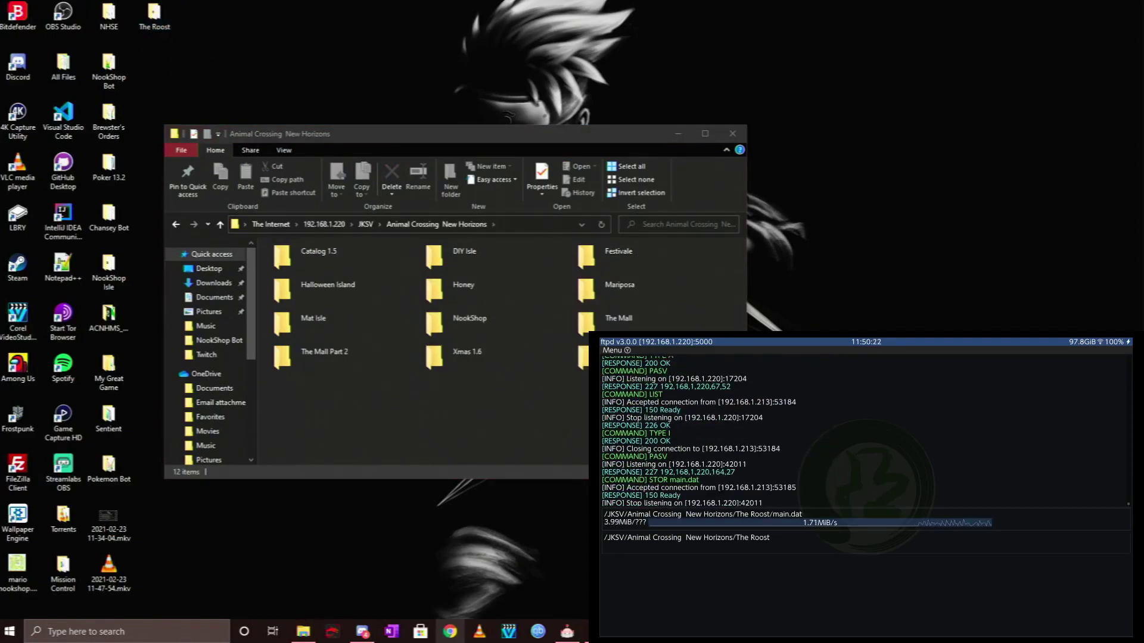